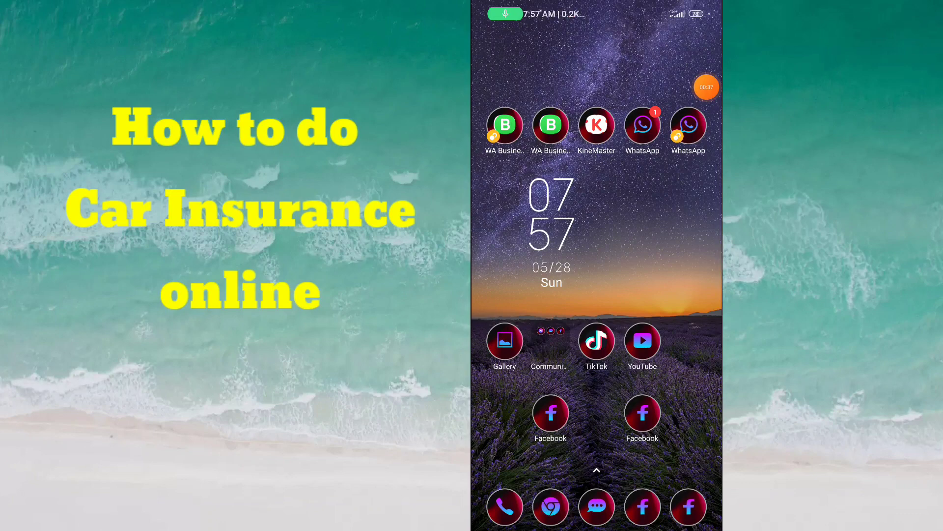
Launch Chrome and switch to the TPL Insurance Auto Direct tab with its Get Insured form
{"action": "left_click", "coordinate": [550, 507]}
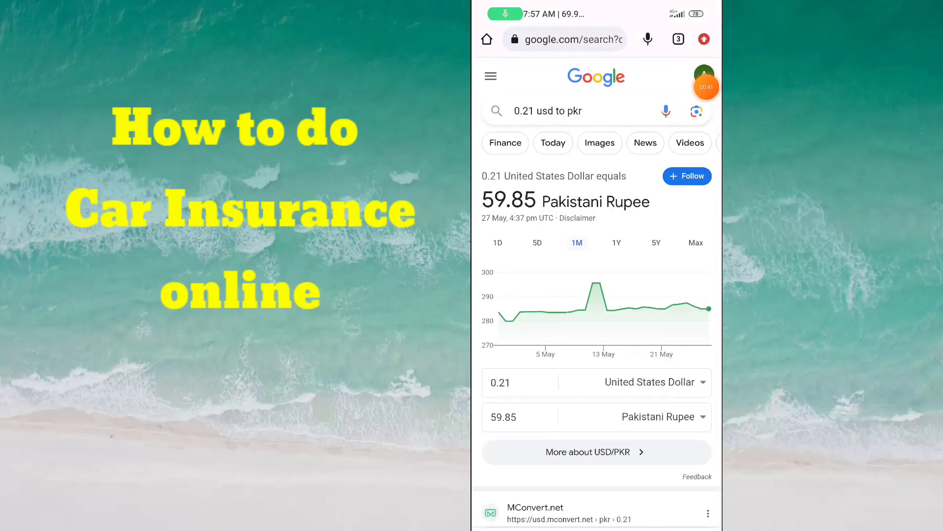
{"action": "left_click", "coordinate": [678, 39]}
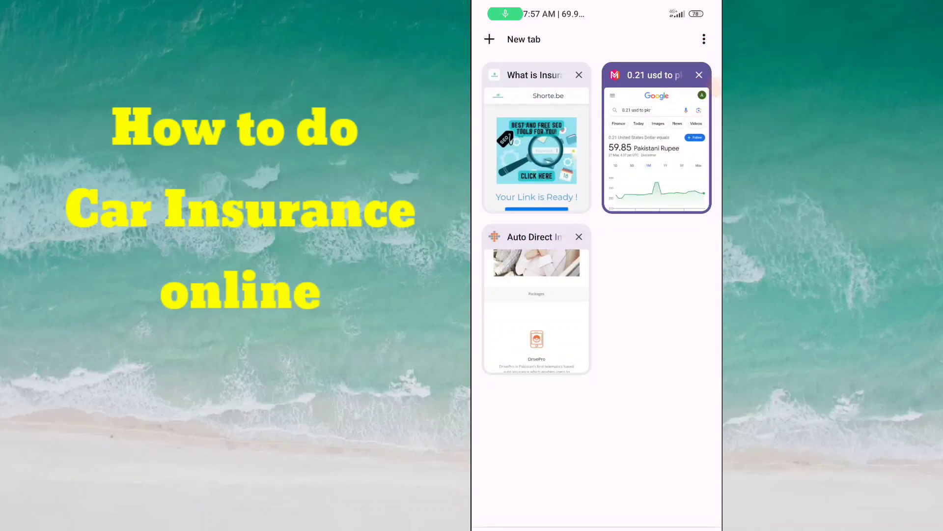
{"action": "left_click", "coordinate": [537, 310]}
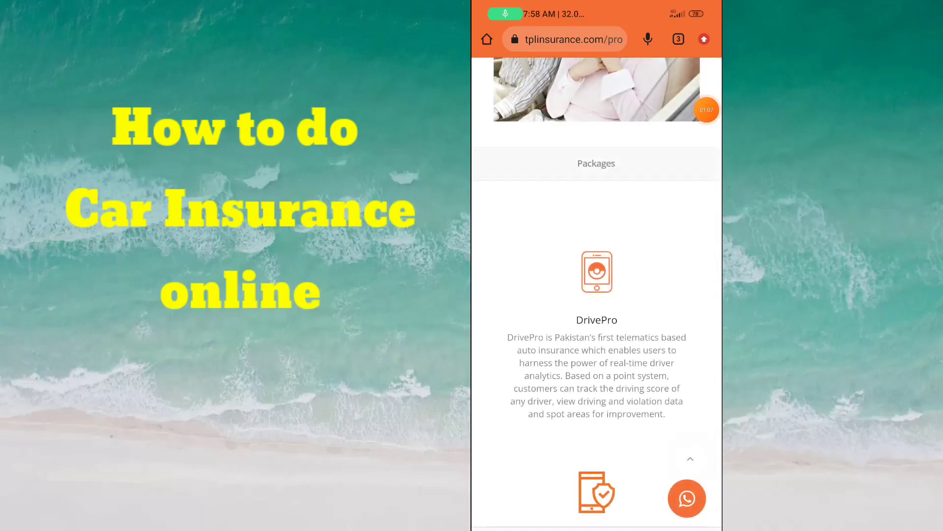
{"action": "scroll", "coordinate": [597, 295], "scroll_direction": "up", "scroll_amount": 8}
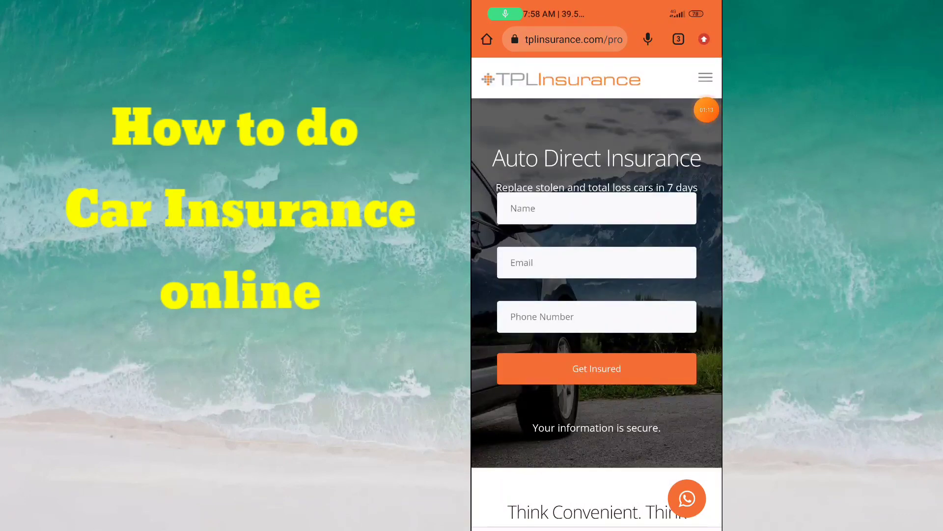
Enter Car as the name and an email address with an @ sign, then close the keyboard
{"action": "left_click", "coordinate": [596, 207]}
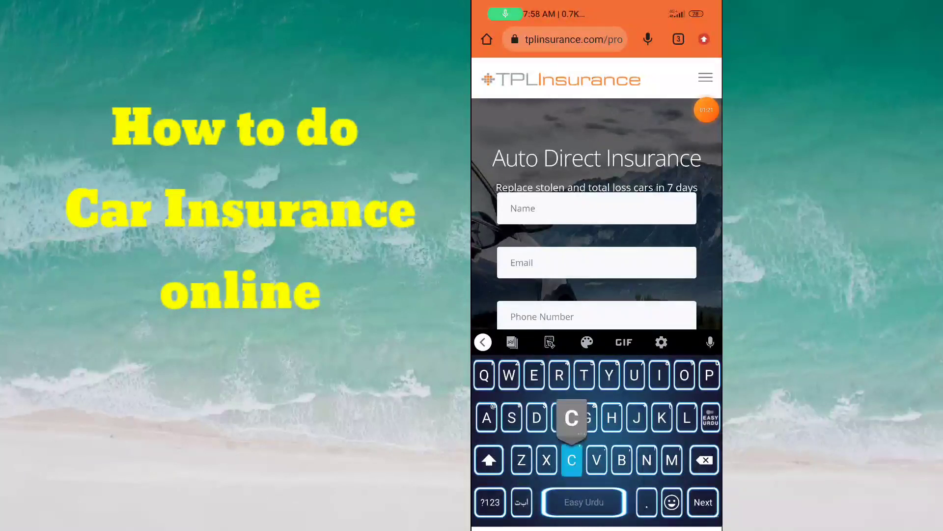
{"action": "type", "text": "Ca"}
{"action": "key", "text": "BackSpace"}
{"action": "type", "text": "ar"}
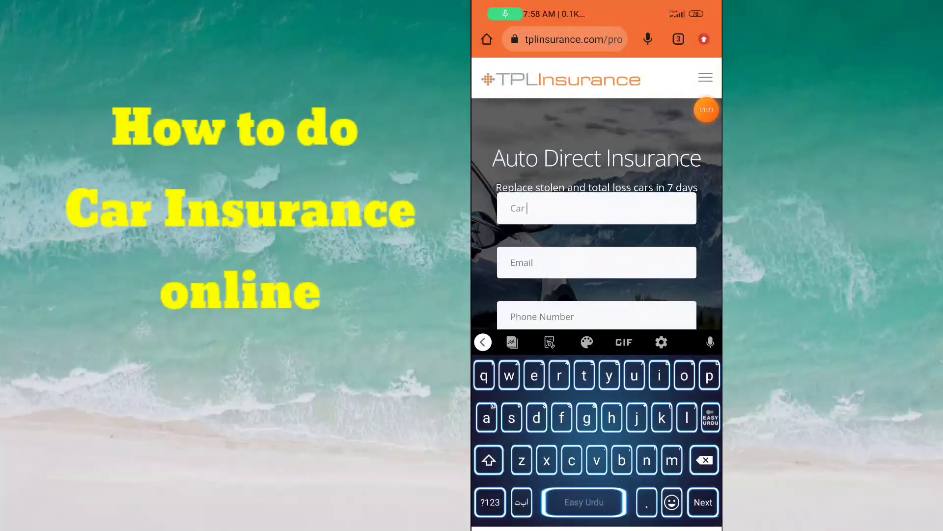
{"action": "left_click", "coordinate": [702, 502]}
{"action": "type", "text": "inshshsg"}
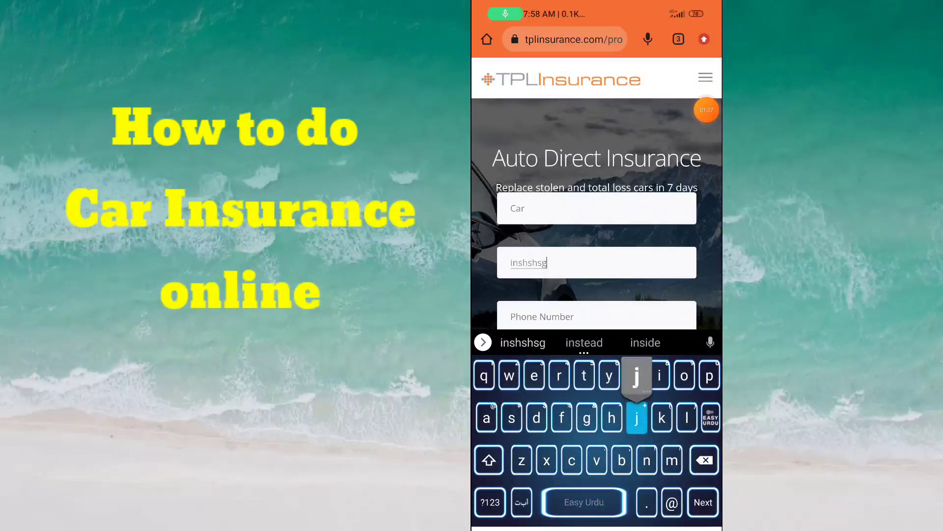
{"action": "type", "text": "sjfg"}
{"action": "left_click", "coordinate": [490, 503]}
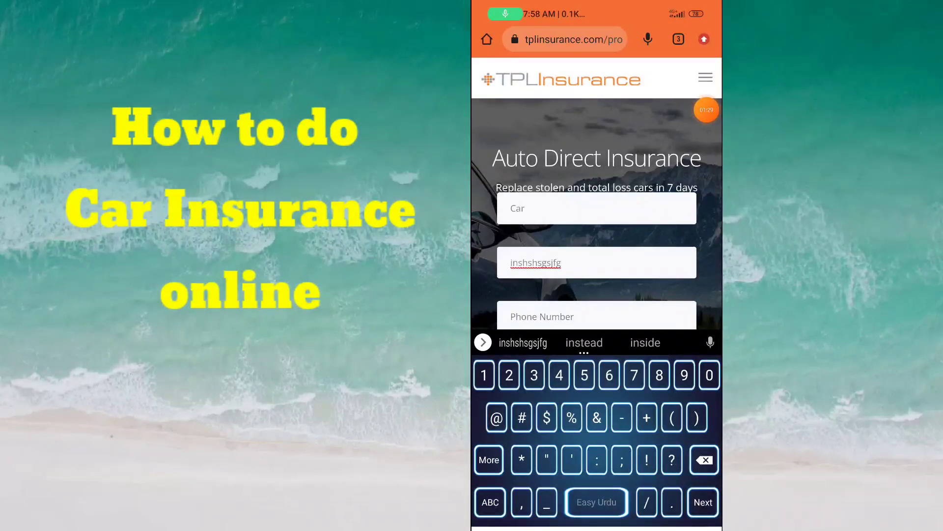
{"action": "type", "text": "@"}
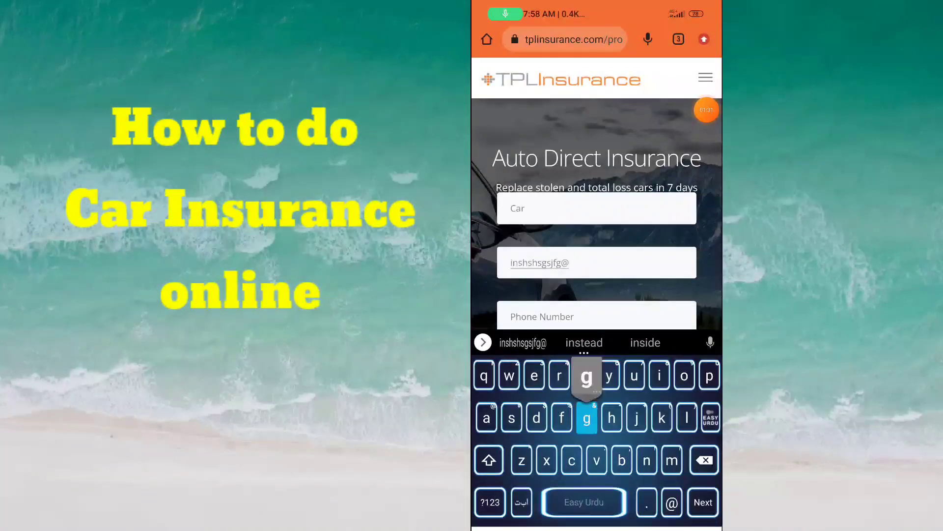
{"action": "type", "text": "gamu"}
{"action": "key", "text": "BackSpace"}
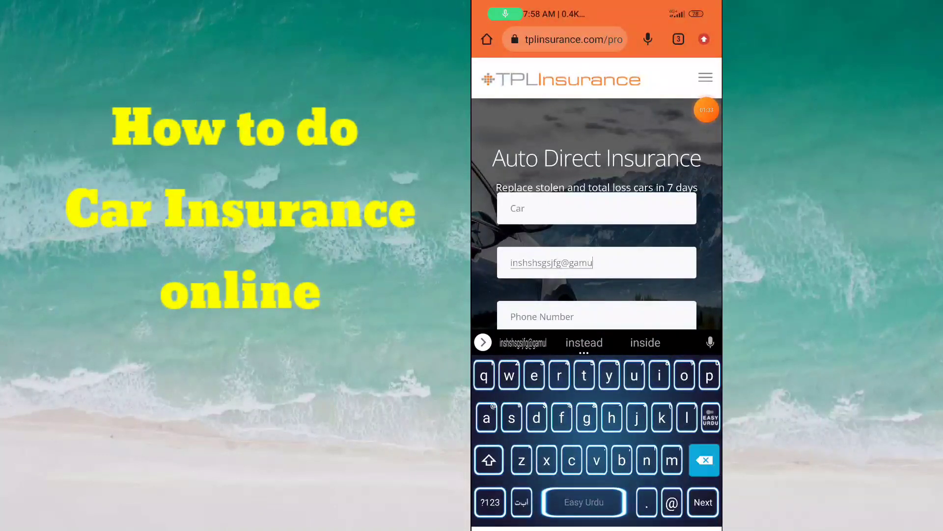
{"action": "type", "text": "il.c"}
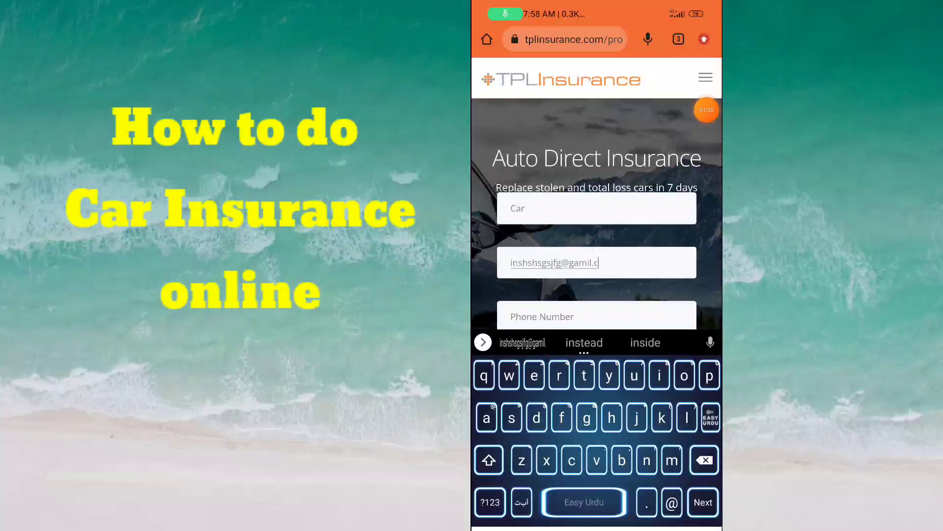
{"action": "type", "text": "om"}
{"action": "type", "text": "Gsuv"}
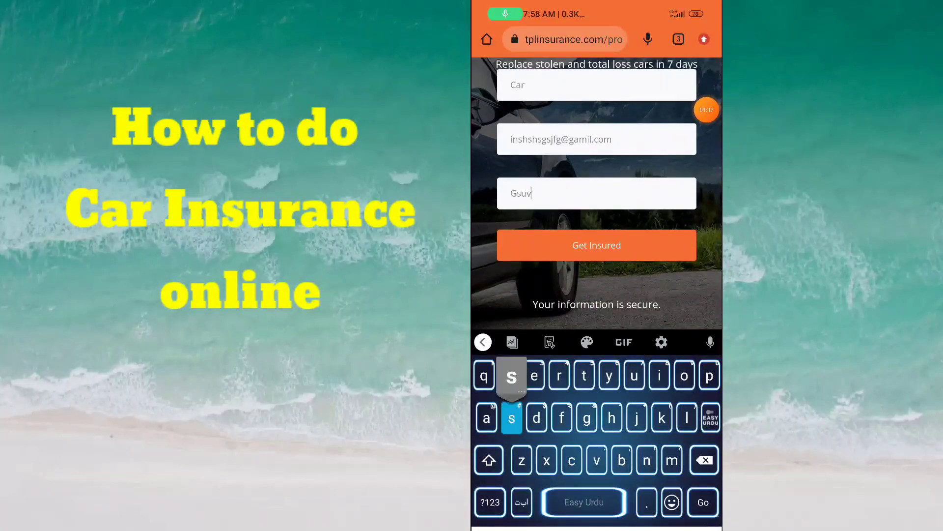
{"action": "type", "text": "svsjvdjv"}
{"action": "key", "text": "Escape"}
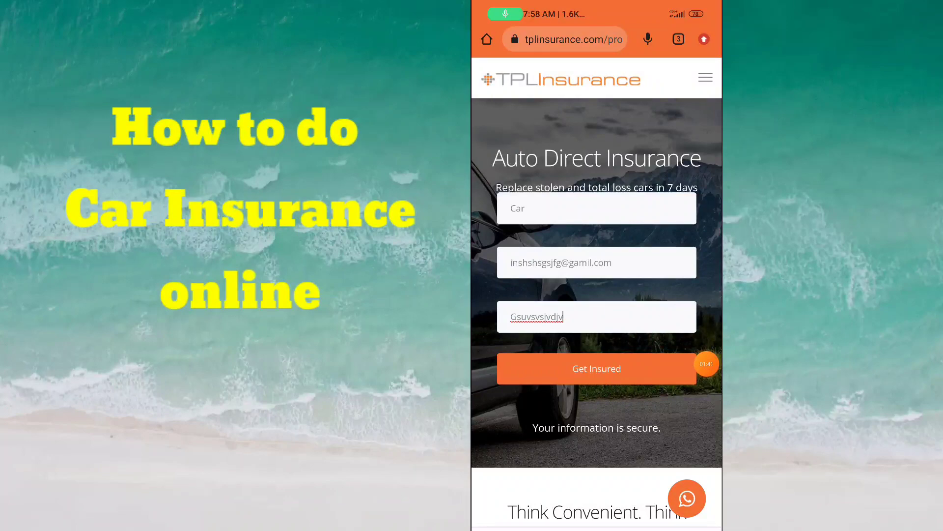
{"action": "scroll", "coordinate": [597, 294], "scroll_direction": "down", "scroll_amount": 5}
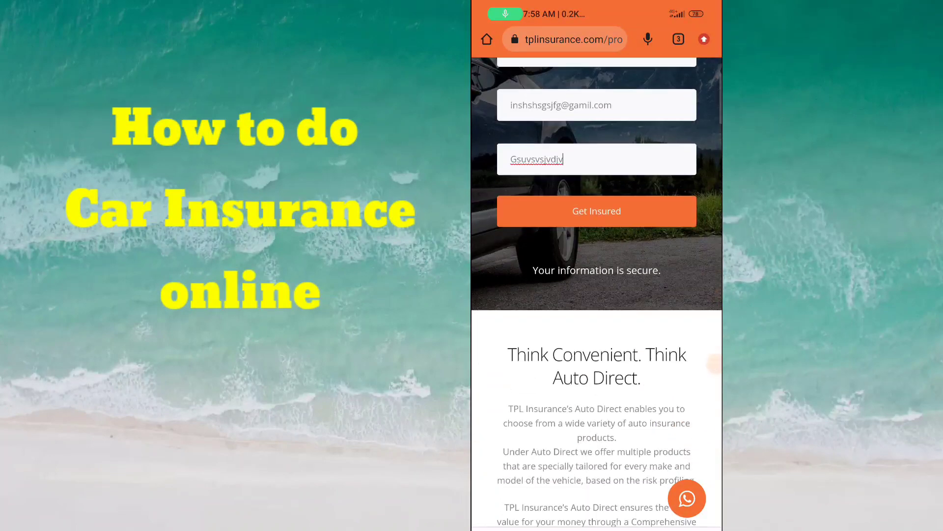
{"action": "scroll", "coordinate": [596, 295], "scroll_direction": "down", "scroll_amount": 3}
{"action": "scroll", "coordinate": [597, 295], "scroll_direction": "down", "scroll_amount": 5}
{"action": "scroll", "coordinate": [597, 296], "scroll_direction": "down", "scroll_amount": 5}
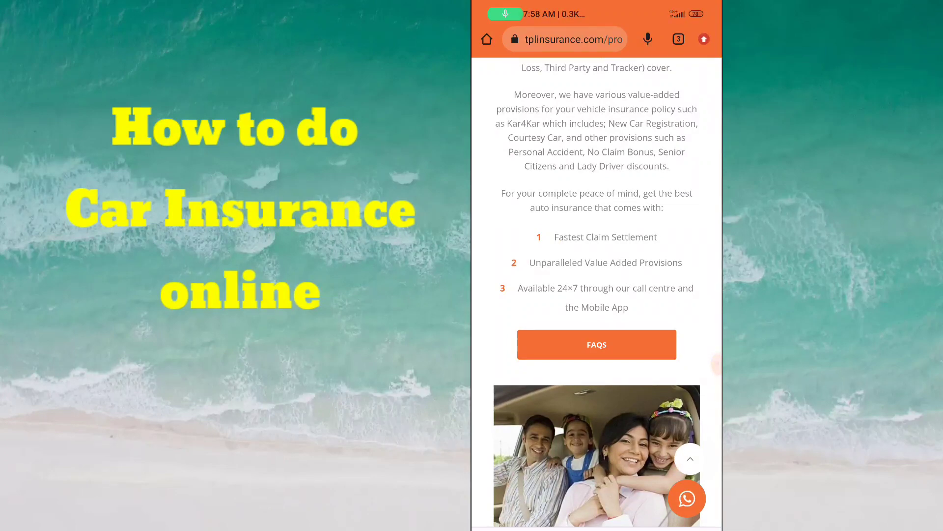
{"action": "scroll", "coordinate": [597, 295], "scroll_direction": "down", "scroll_amount": 4}
{"action": "scroll", "coordinate": [597, 295], "scroll_direction": "down", "scroll_amount": 3}
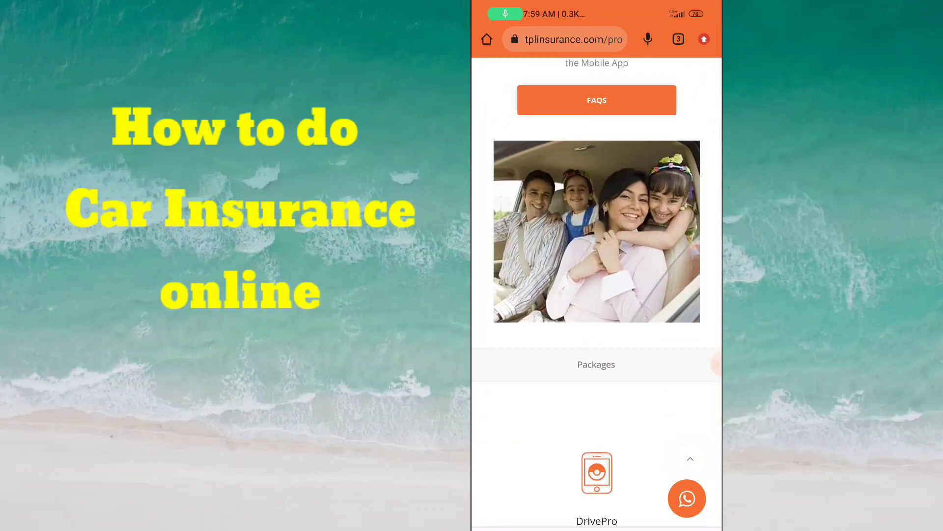
{"action": "scroll", "coordinate": [597, 295], "scroll_direction": "down", "scroll_amount": 5}
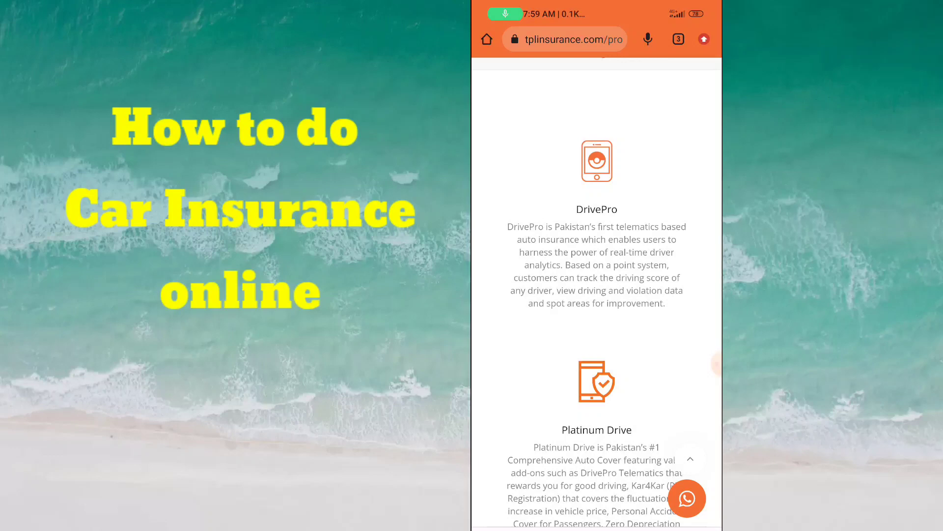
{"action": "scroll", "coordinate": [597, 296], "scroll_direction": "down", "scroll_amount": 5}
{"action": "scroll", "coordinate": [597, 295], "scroll_direction": "down", "scroll_amount": 5}
{"action": "scroll", "coordinate": [597, 295], "scroll_direction": "down", "scroll_amount": 6}
{"action": "scroll", "coordinate": [597, 296], "scroll_direction": "down", "scroll_amount": 2}
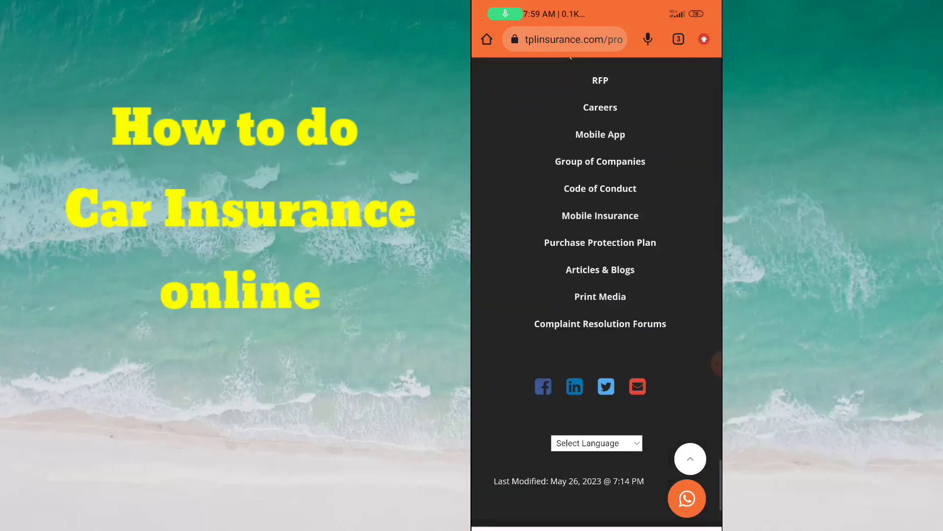
{"action": "scroll", "coordinate": [597, 295], "scroll_direction": "up", "scroll_amount": 8}
{"action": "scroll", "coordinate": [597, 295], "scroll_direction": "up", "scroll_amount": 6}
{"action": "scroll", "coordinate": [597, 296], "scroll_direction": "up", "scroll_amount": 3}
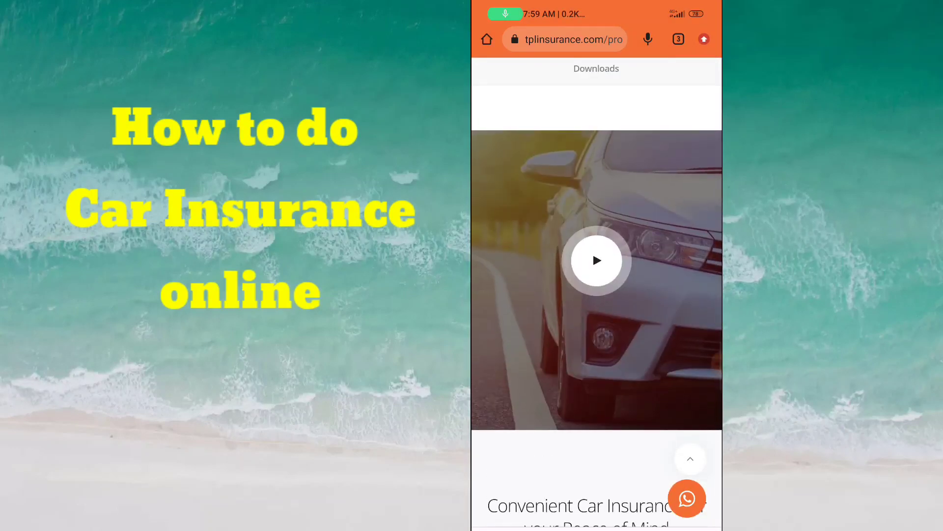
{"action": "scroll", "coordinate": [597, 295], "scroll_direction": "up", "scroll_amount": 3}
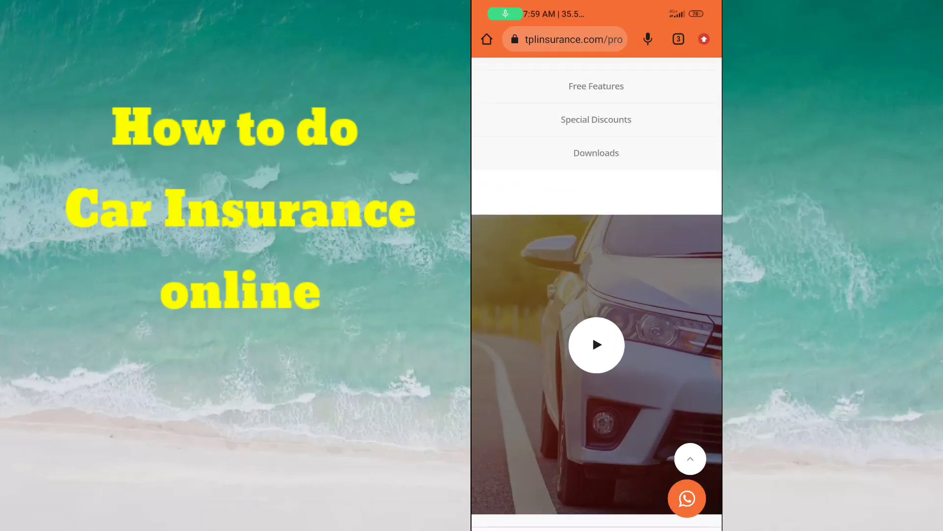
Open the insurer's WhatsApp page from the floating button, then return to the TPL tab
{"action": "left_click", "coordinate": [687, 498]}
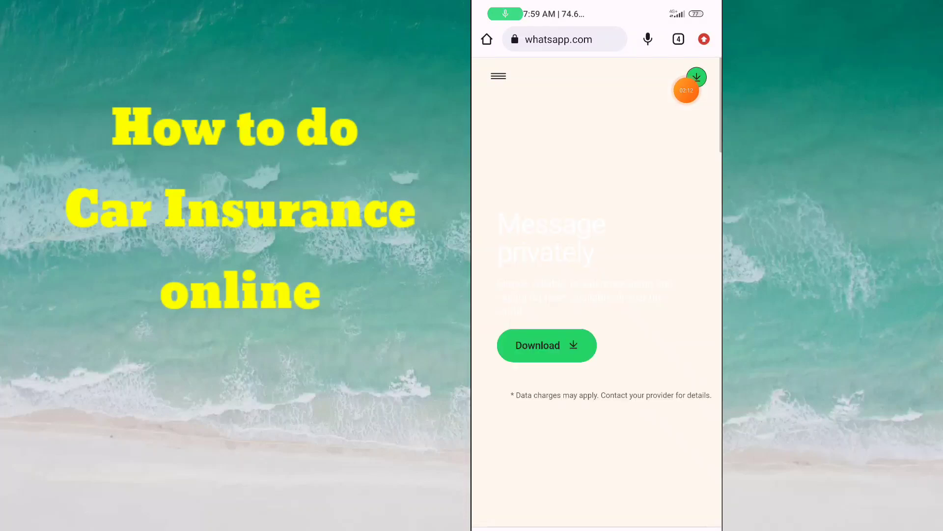
{"action": "left_click", "coordinate": [686, 90]}
{"action": "left_click", "coordinate": [706, 90]}
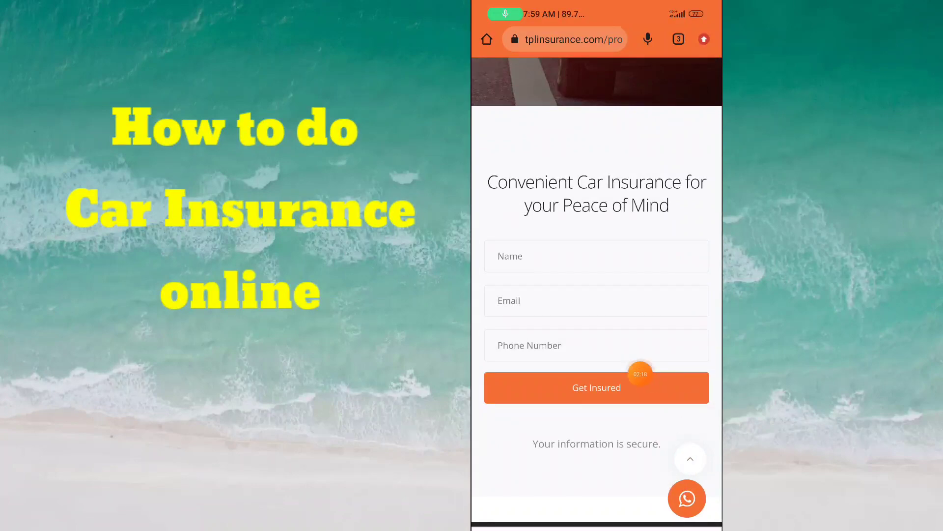
{"action": "scroll", "coordinate": [597, 295], "scroll_direction": "down", "scroll_amount": 10}
{"action": "scroll", "coordinate": [597, 294], "scroll_direction": "down", "scroll_amount": 5}
{"action": "scroll", "coordinate": [597, 295], "scroll_direction": "up", "scroll_amount": 15}
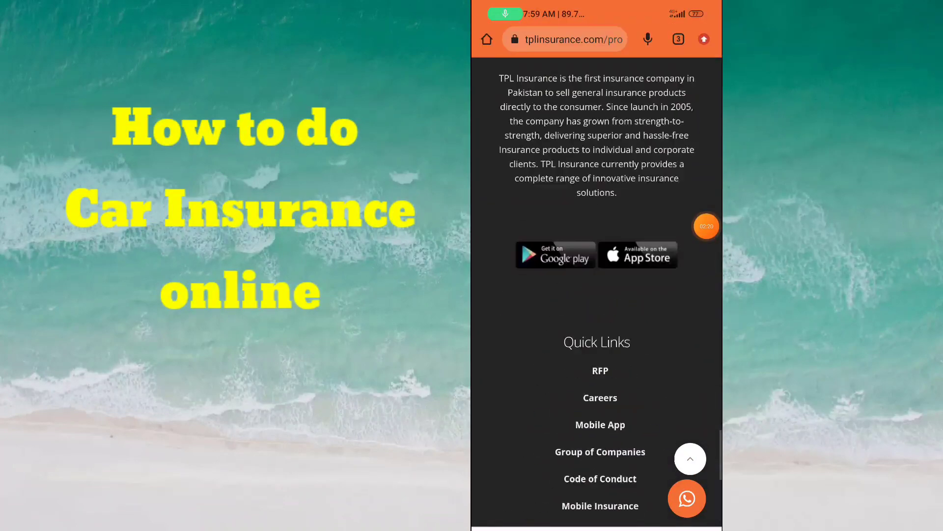
{"action": "scroll", "coordinate": [597, 295], "scroll_direction": "up", "scroll_amount": 15}
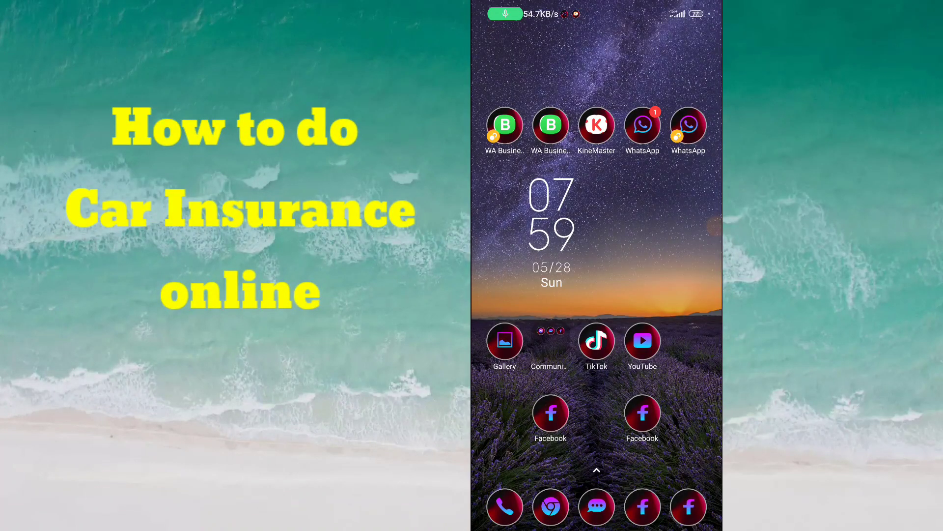